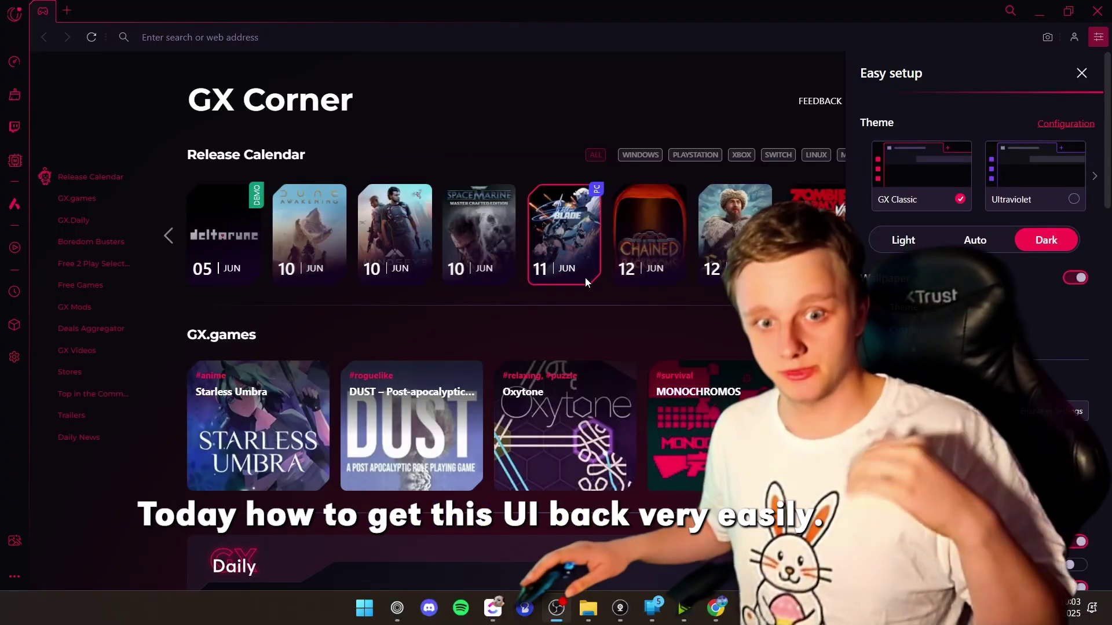
# Step: Close the Opera GX window that shows the current GX Corner
pyautogui.moveTo(585, 276)
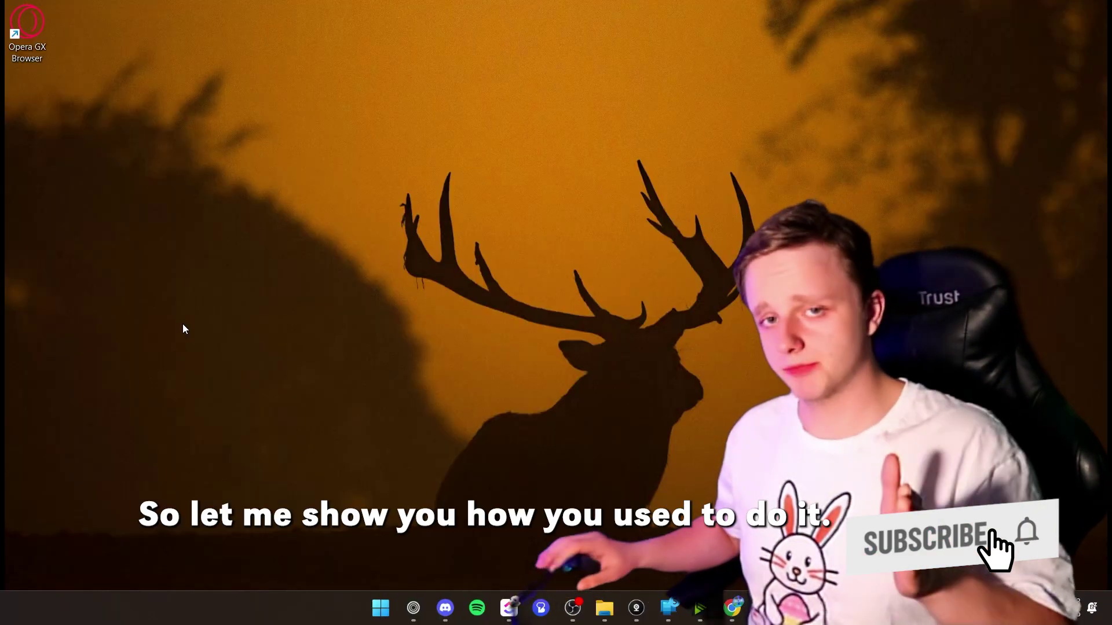
# Step: Launch Opera GX Browser from a Start search for 'opera' and open a new Speed Dial tab
pyautogui.press('super')
pyautogui.write('op')
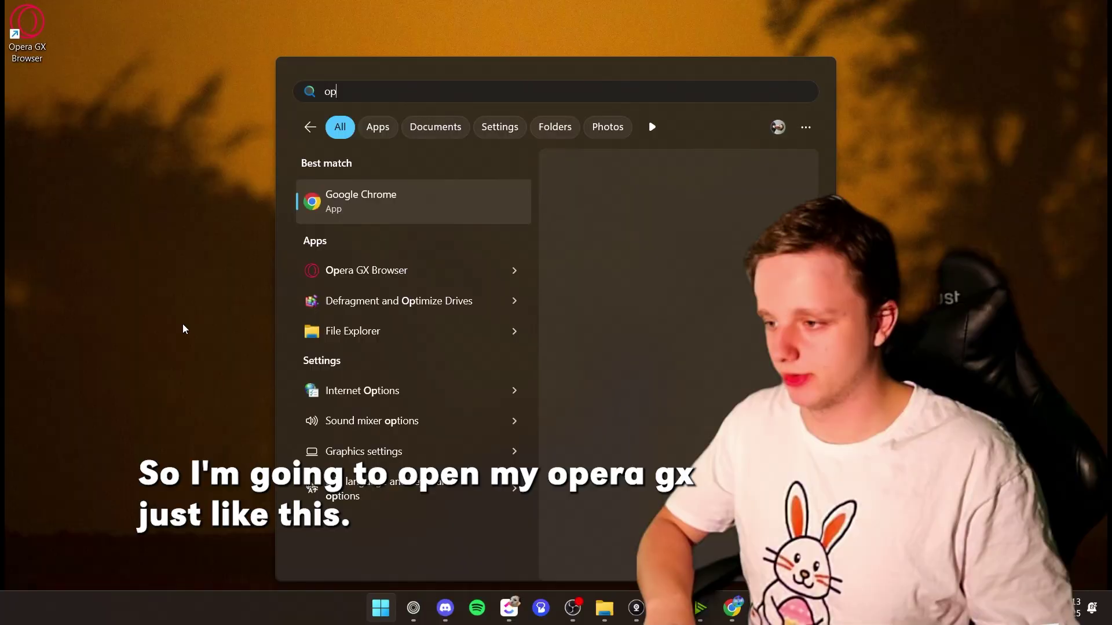
pyautogui.write('eraGXSetup.exe')
pyautogui.press('Down')
pyautogui.press('Return')
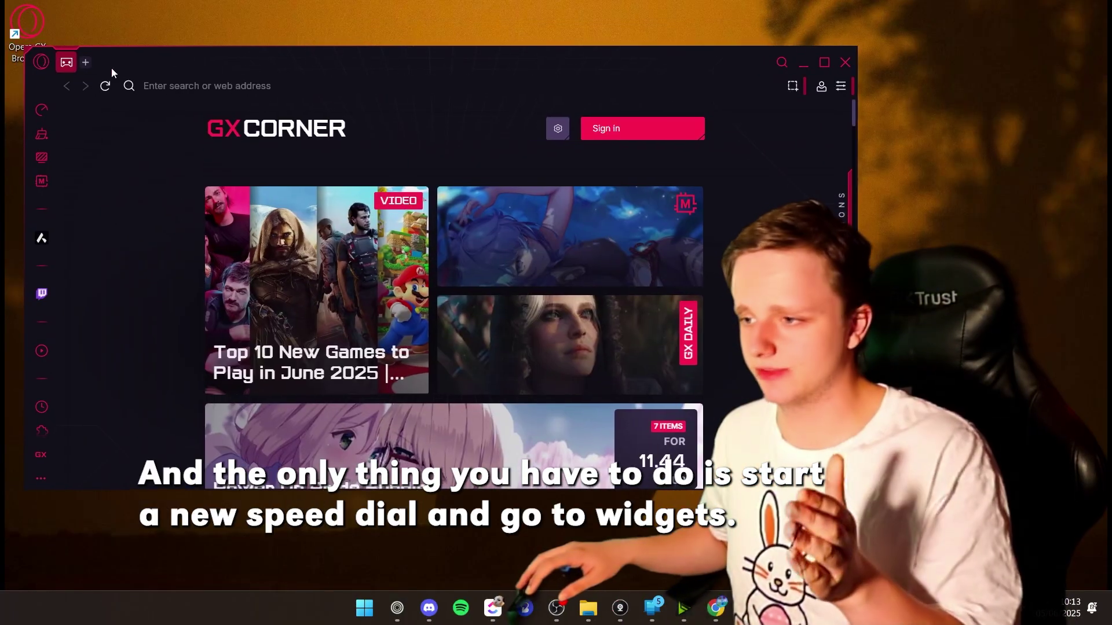
pyautogui.click(85, 62)
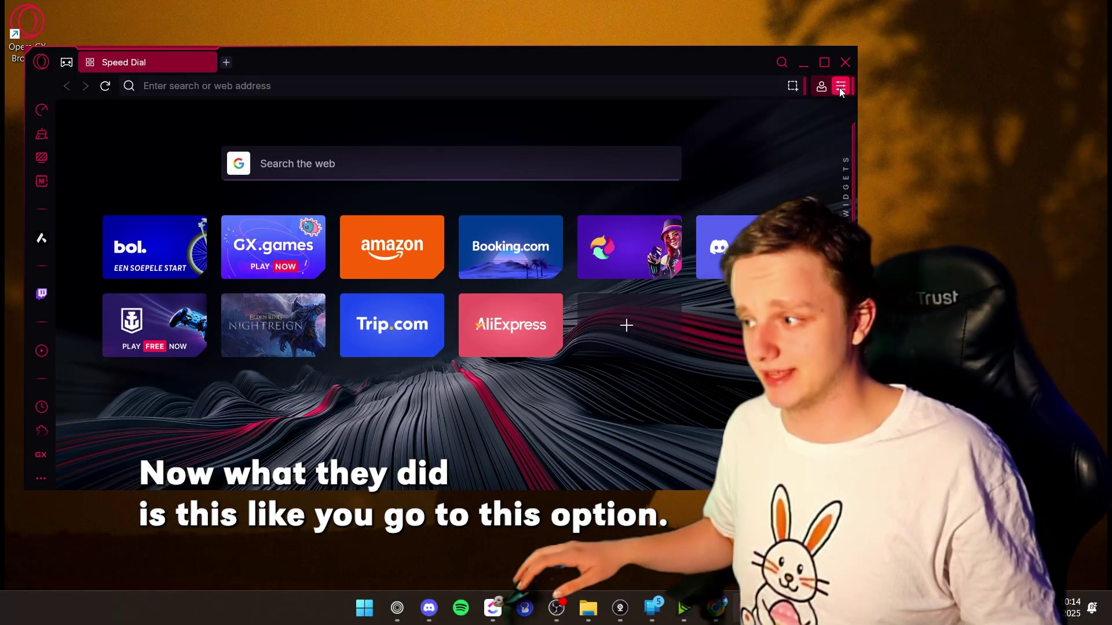
# Step: Review the Easy Setup panel's presets for an old-interface option
pyautogui.click(840, 87)
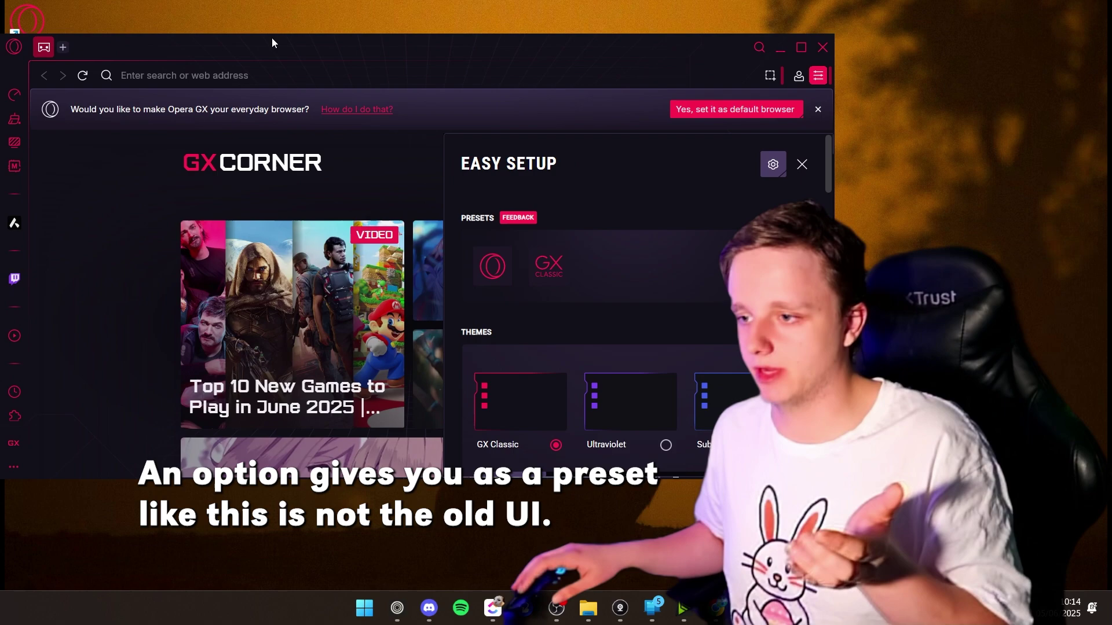
pyautogui.moveTo(273, 46); pyautogui.dragTo(297, 53)
pyautogui.click(840, 81)
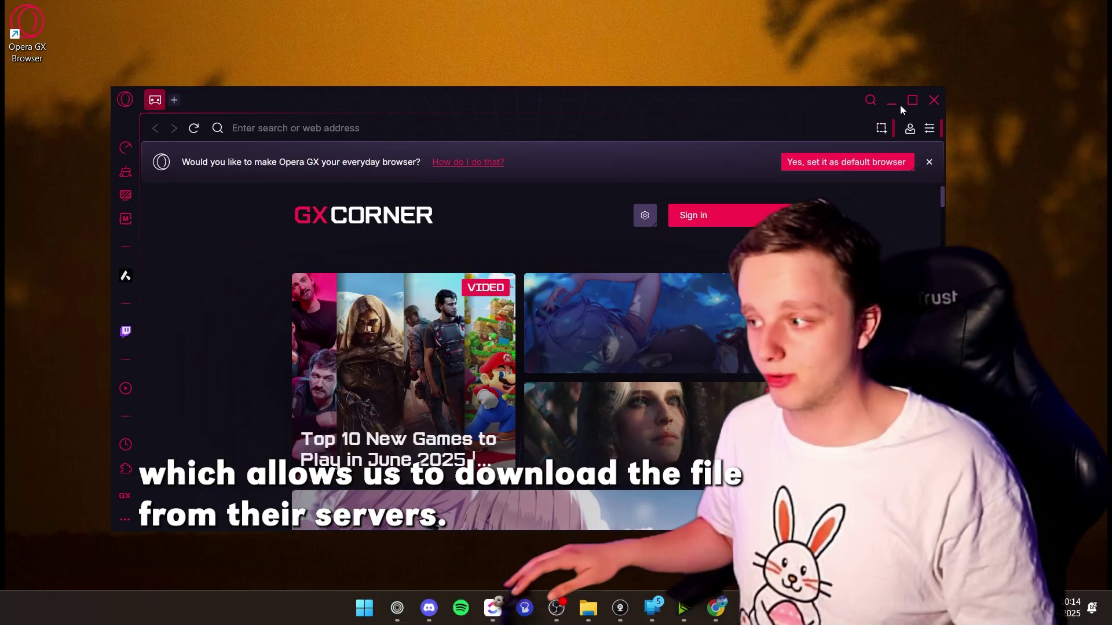
# Step: Close Opera GX and go up to the ftp.opera.com 117.0.5408.67 build's win/ folder
pyautogui.click(933, 101)
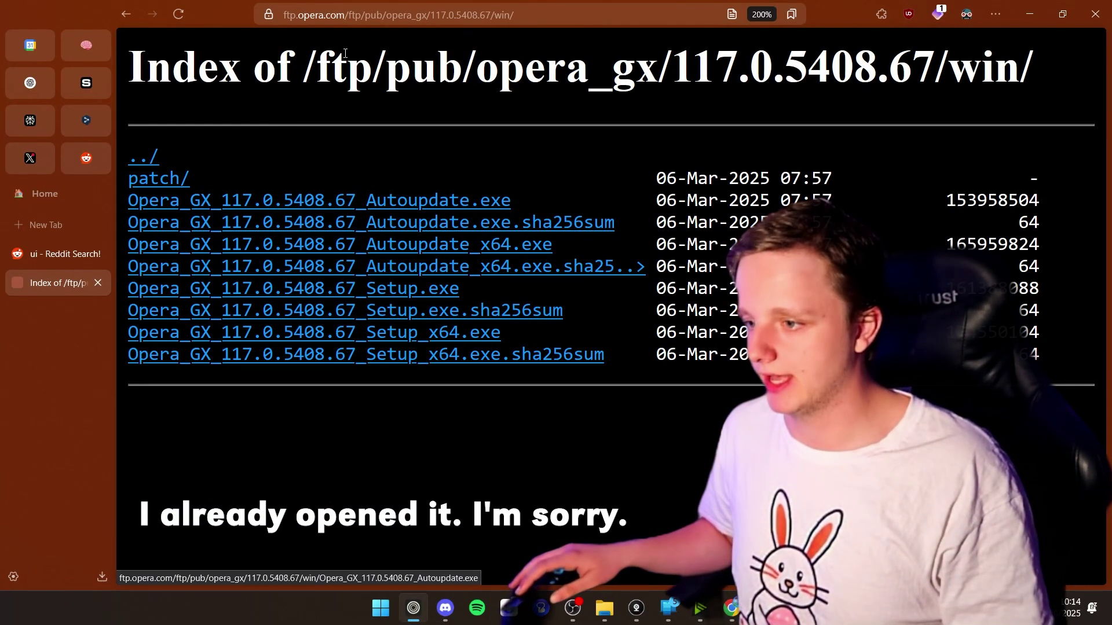
pyautogui.click(382, 19)
pyautogui.click(143, 156)
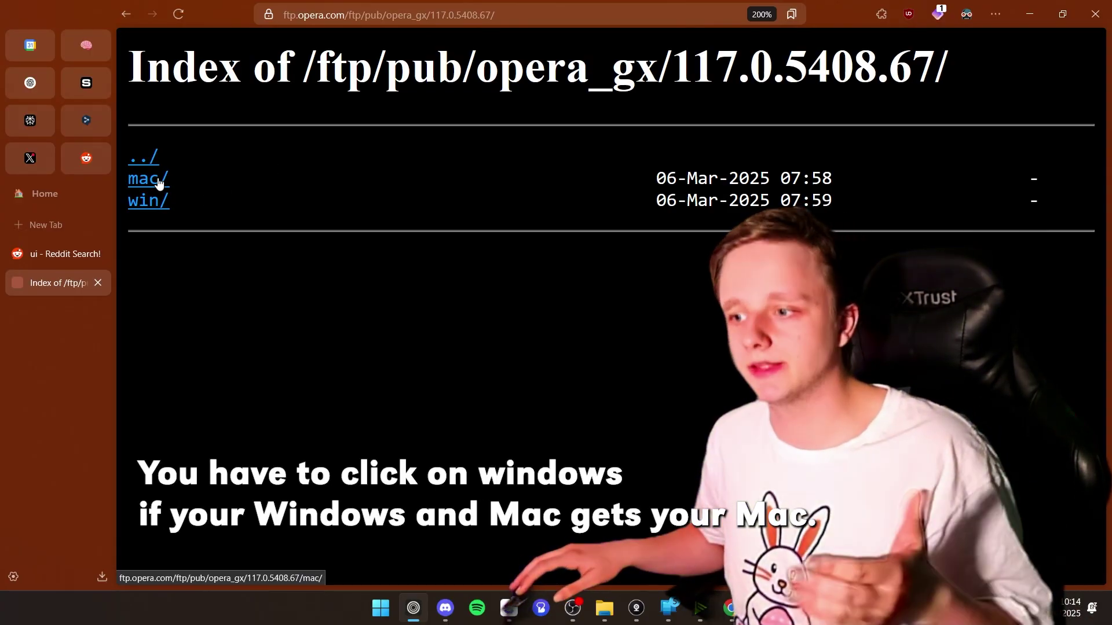
pyautogui.click(162, 208)
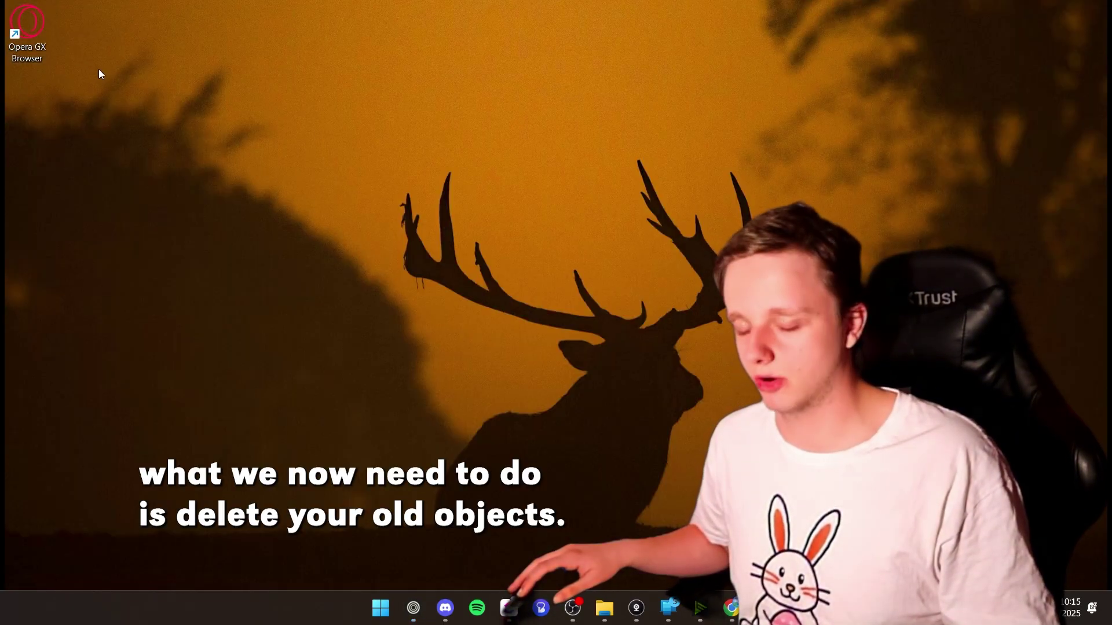
# Step: Choose Uninstall for Opera GX Browser from a Start search for 'opera'
pyautogui.press('super')
pyautogui.write('opera')
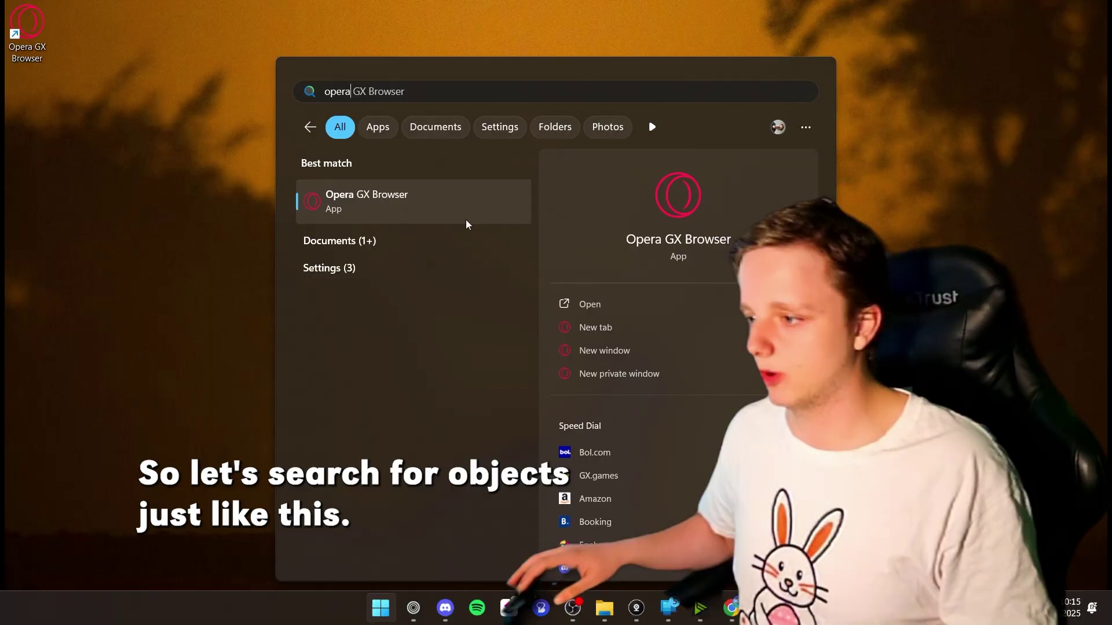
pyautogui.click(718, 376)
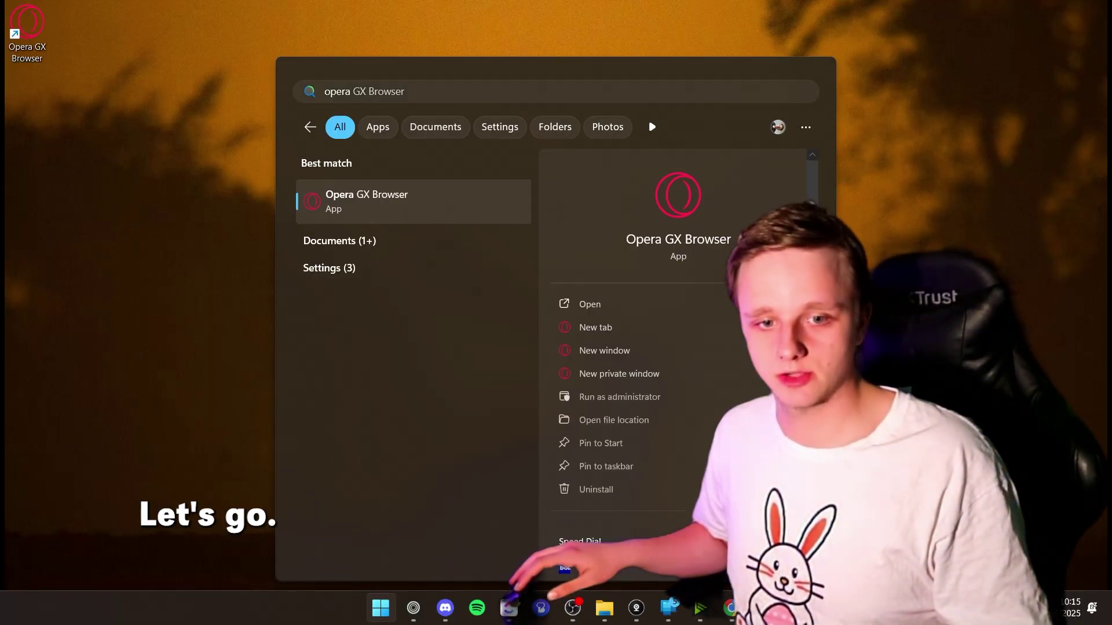
pyautogui.click(600, 491)
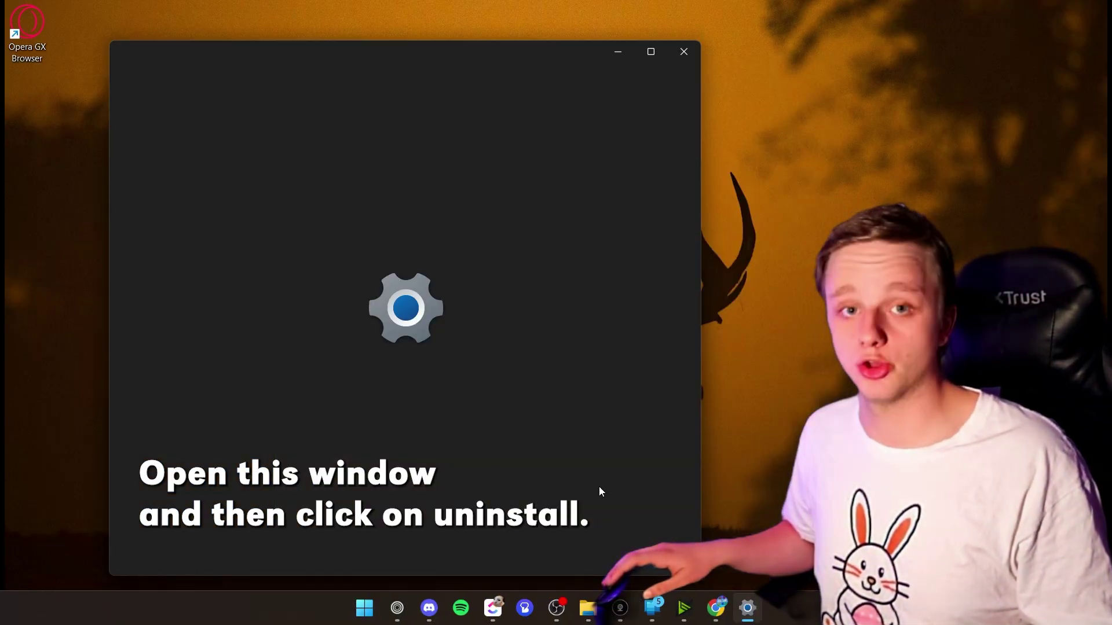
# Step: Search Installed apps for 'opera gx', uninstall Opera GX Stable, confirm, and minimize Settings
pyautogui.click(437, 132)
pyautogui.write('ope')
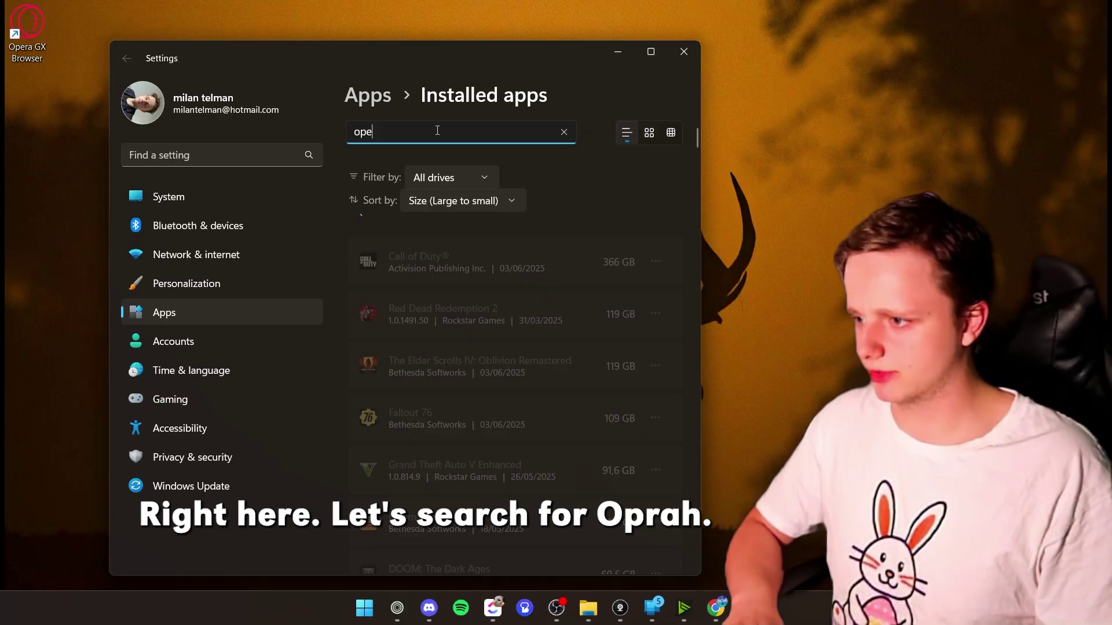
pyautogui.write('era gx')
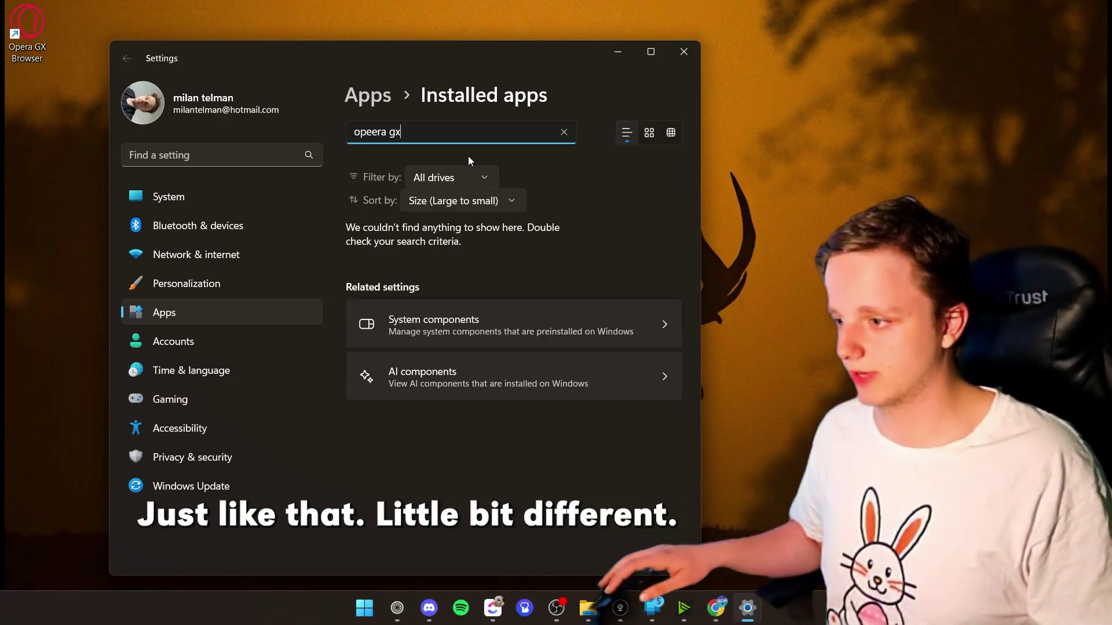
pyautogui.press('BackSpace')
pyautogui.press('BackSpace')
pyautogui.press('BackSpace')
pyautogui.press('BackSpace')
pyautogui.press('BackSpace')
pyautogui.press('BackSpace')
pyautogui.write('ra gx')
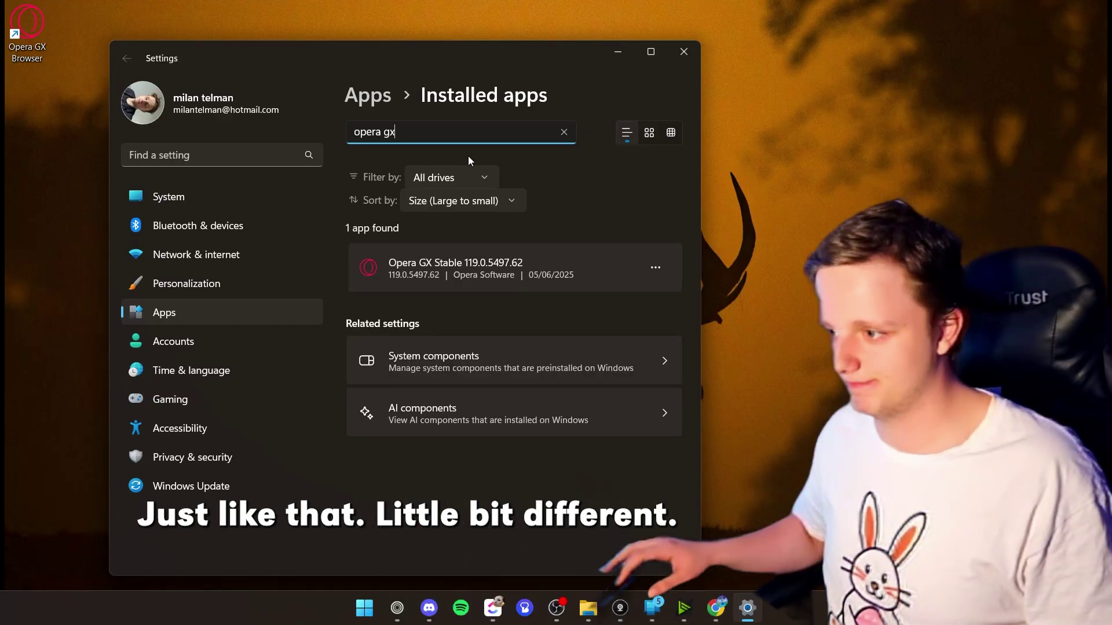
pyautogui.click(650, 270)
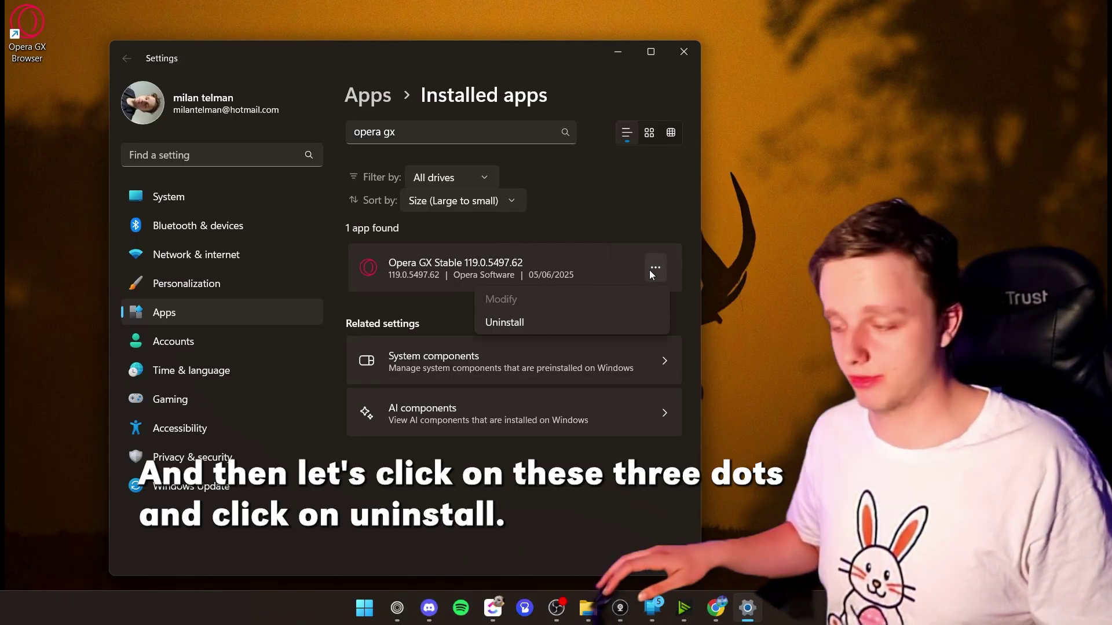
pyautogui.click(528, 322)
pyautogui.click(613, 341)
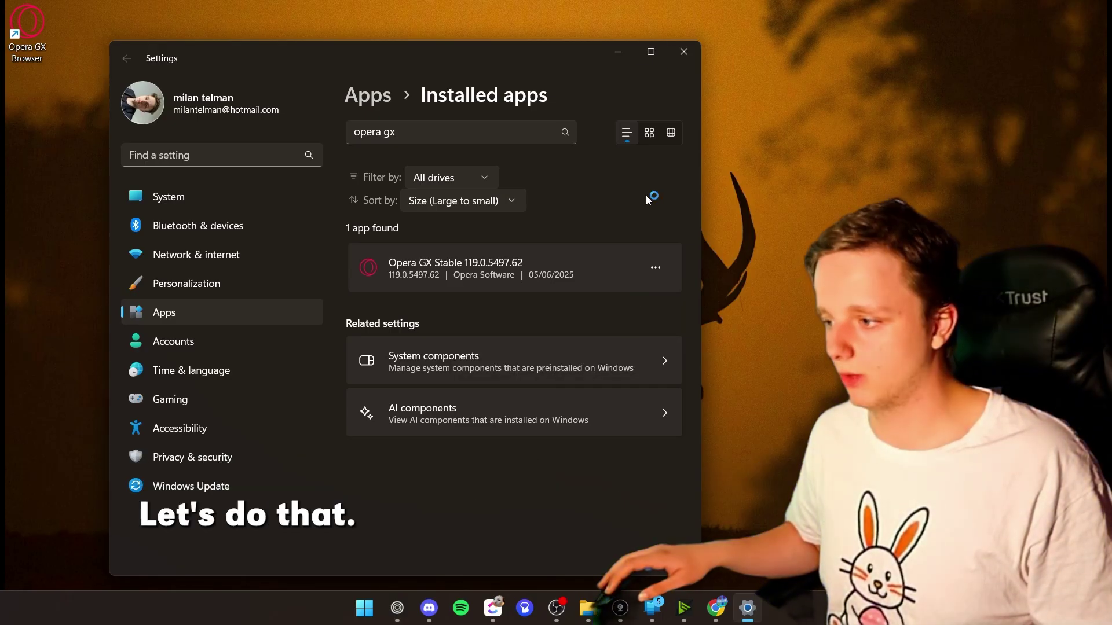
pyautogui.click(618, 51)
pyautogui.moveTo(658, 174); pyautogui.dragTo(507, 134)
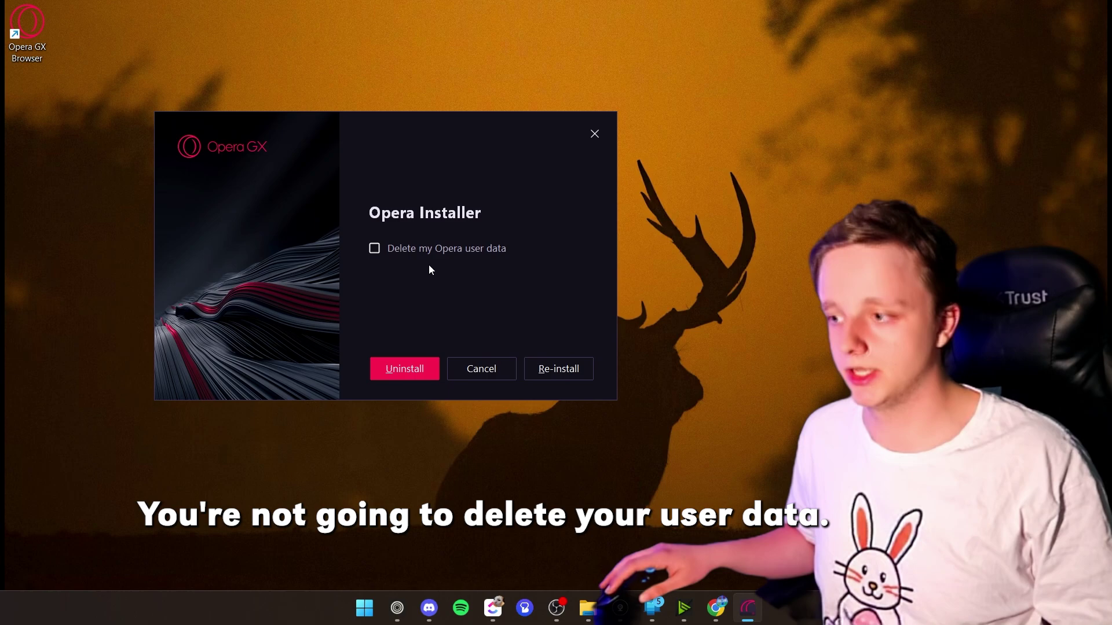
# Step: Uninstall Opera GX with user data kept and close the farewell page
pyautogui.click(396, 373)
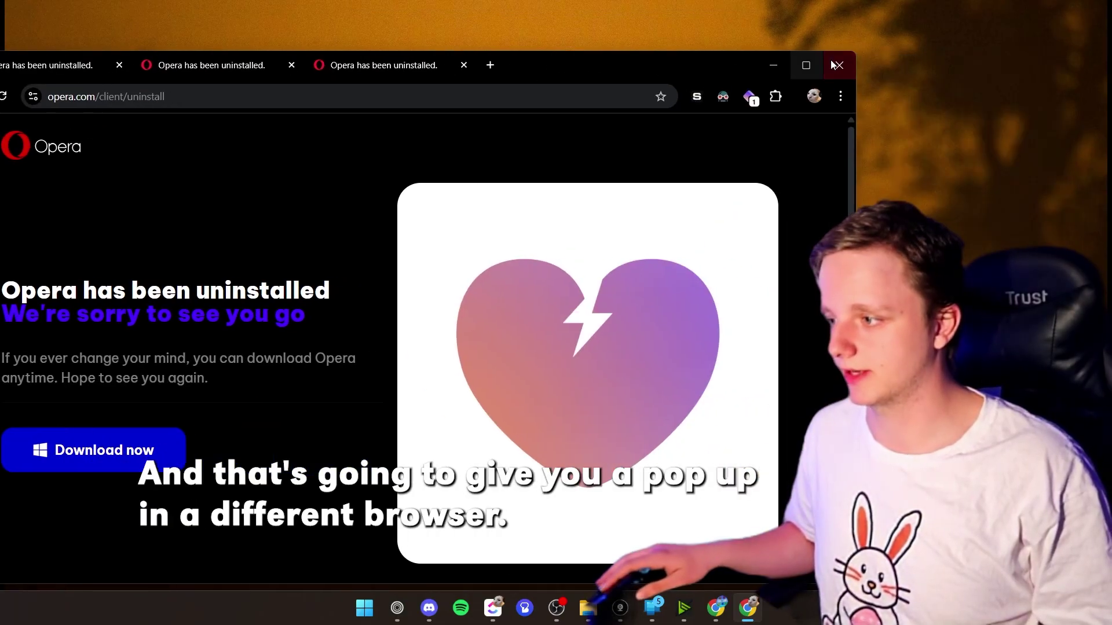
pyautogui.click(837, 65)
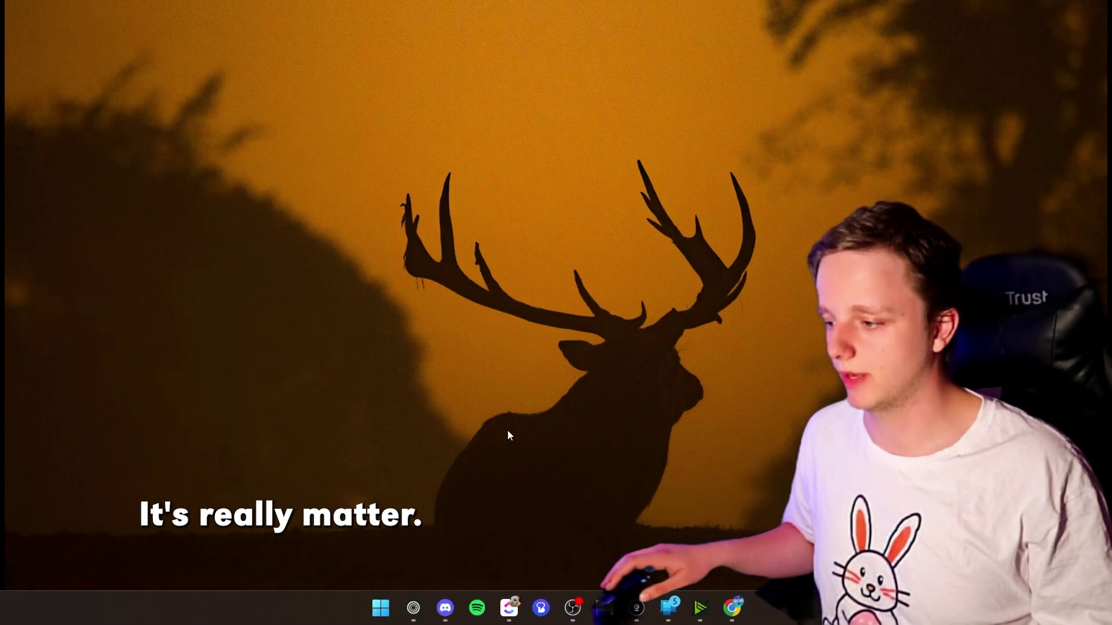
# Step: Find Opera_GX_117.0.5408.67_Setup.exe in the Downloads folder and launch it
pyautogui.click(412, 608)
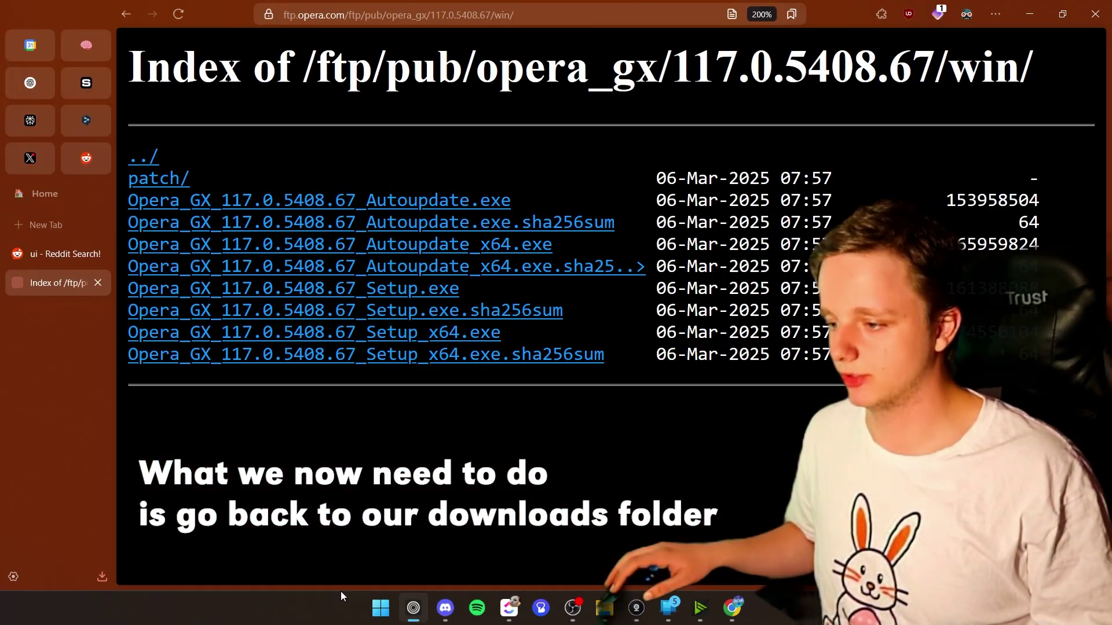
pyautogui.click(103, 577)
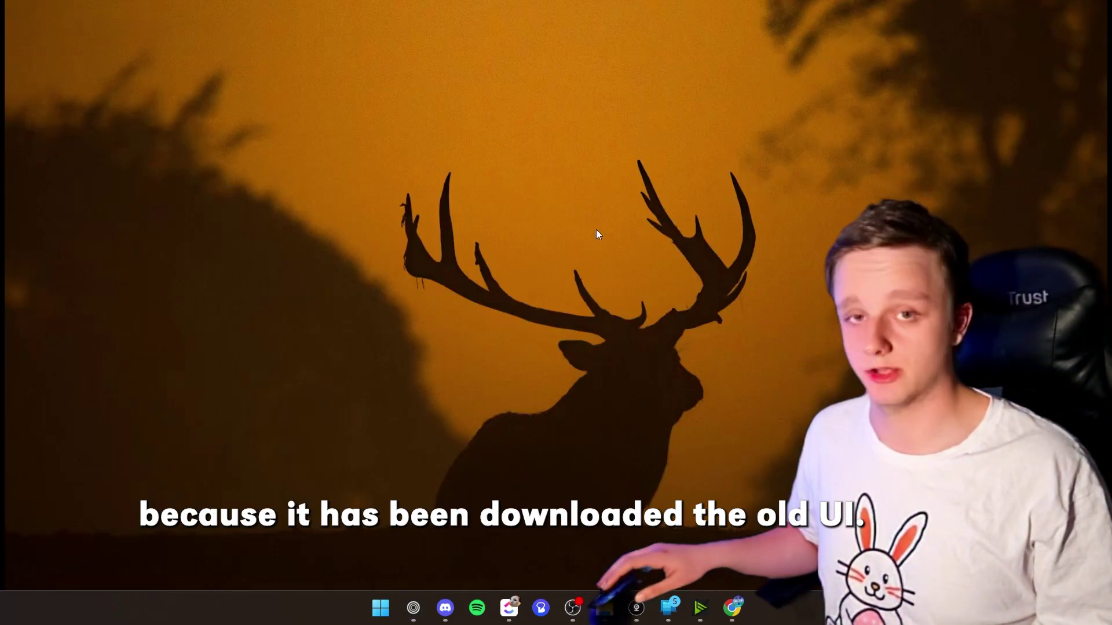
pyautogui.press('super+e')
pyautogui.click(58, 138)
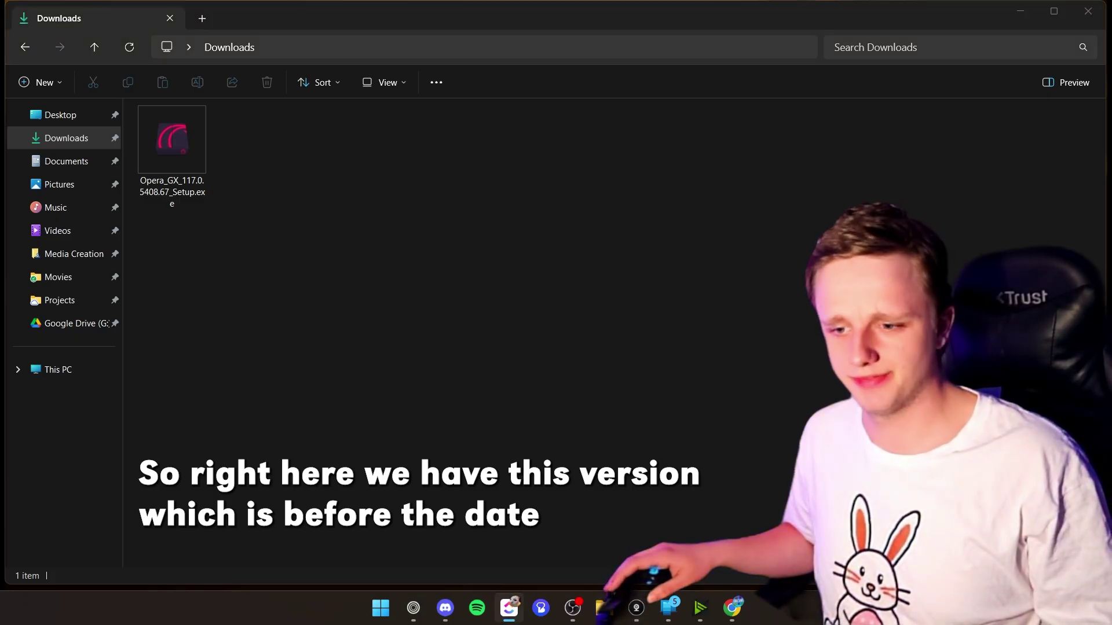
pyautogui.click(194, 312)
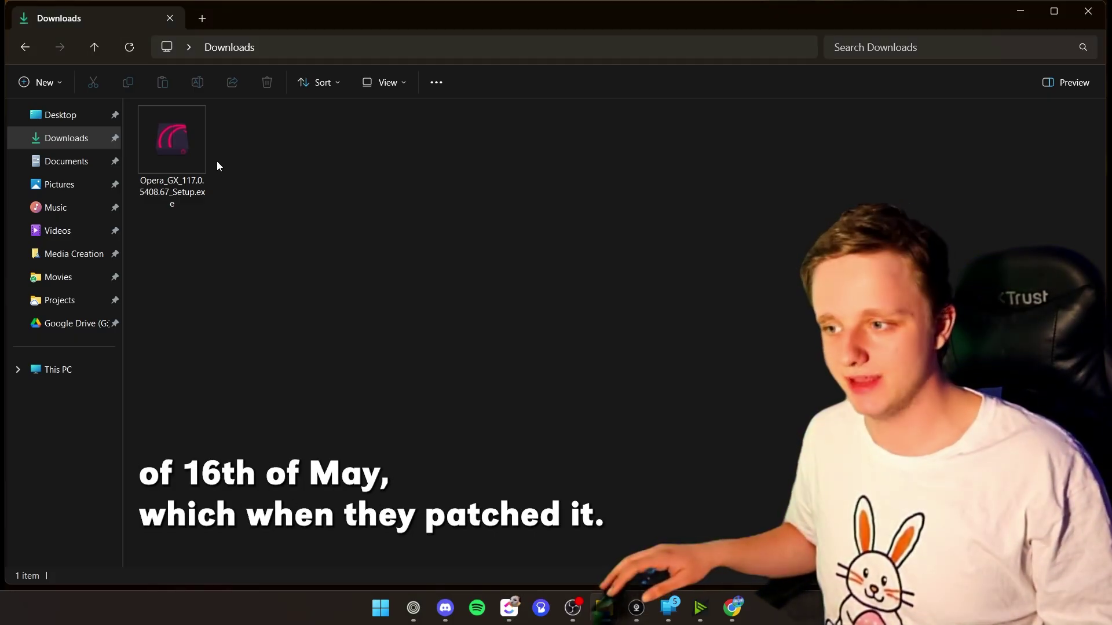
pyautogui.click(199, 163)
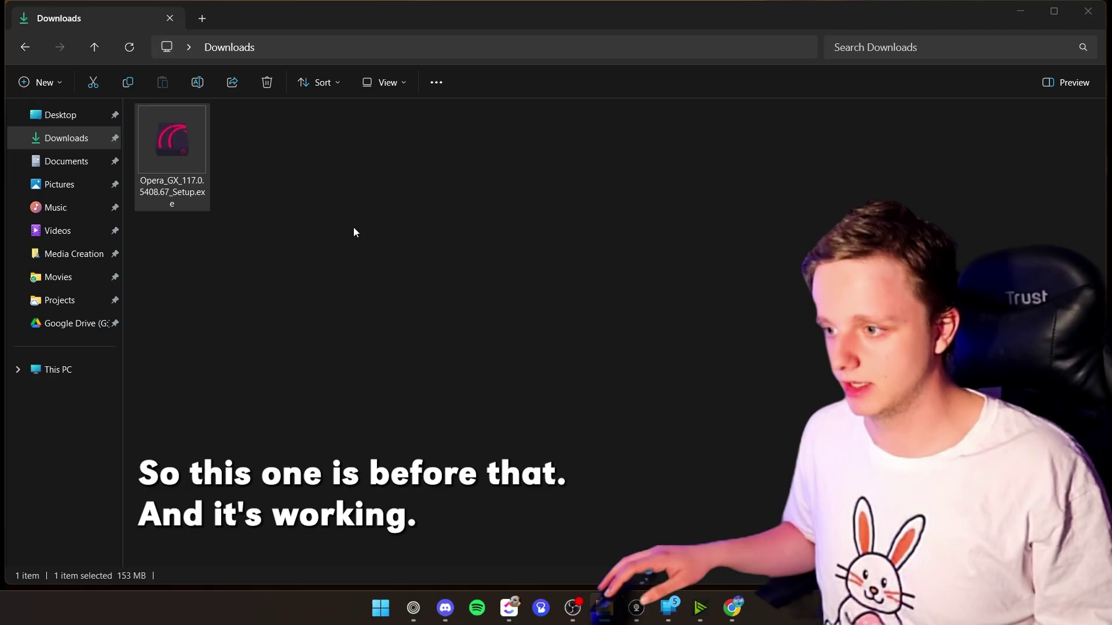
pyautogui.click(1088, 11)
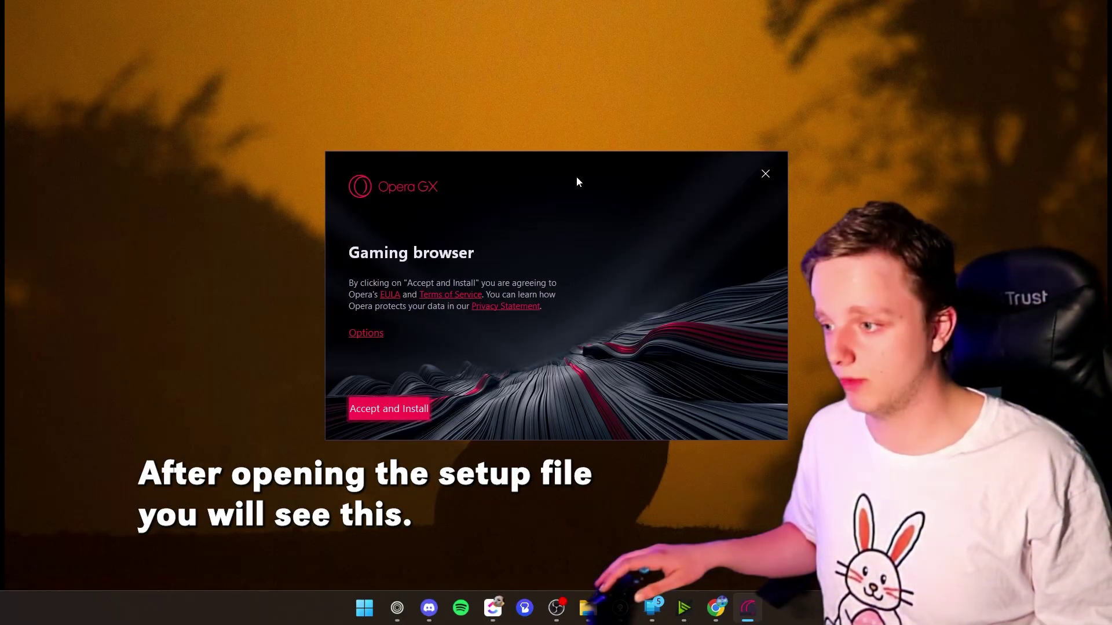
# Step: Accept the terms and the Help Make Opera Better request to install Opera GX 117
pyautogui.moveTo(568, 164); pyautogui.dragTo(487, 161)
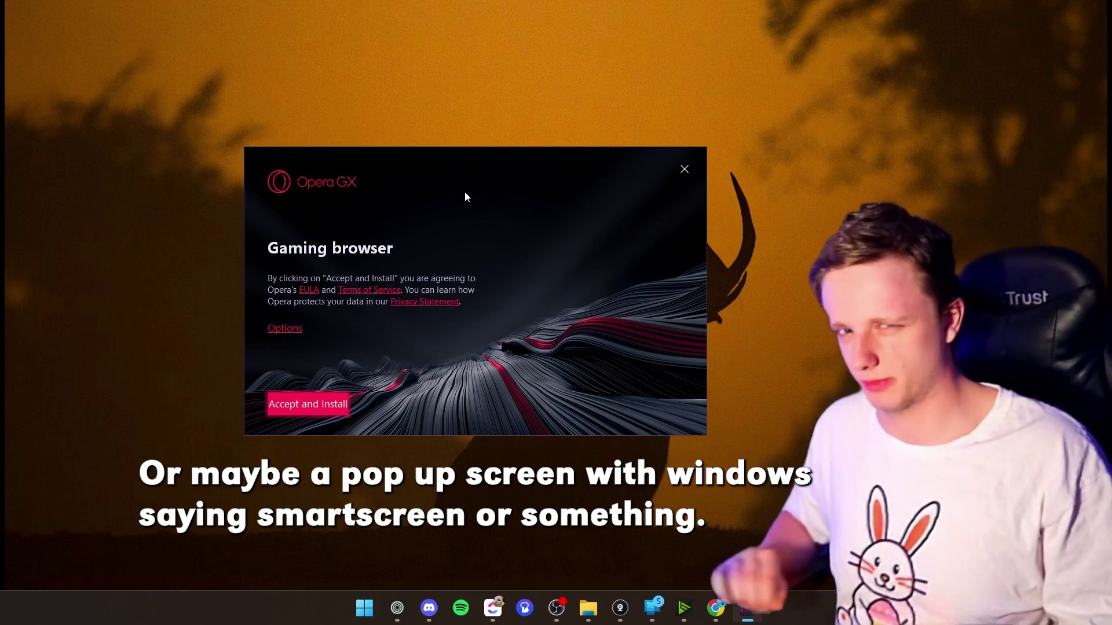
pyautogui.moveTo(471, 165); pyautogui.dragTo(444, 150)
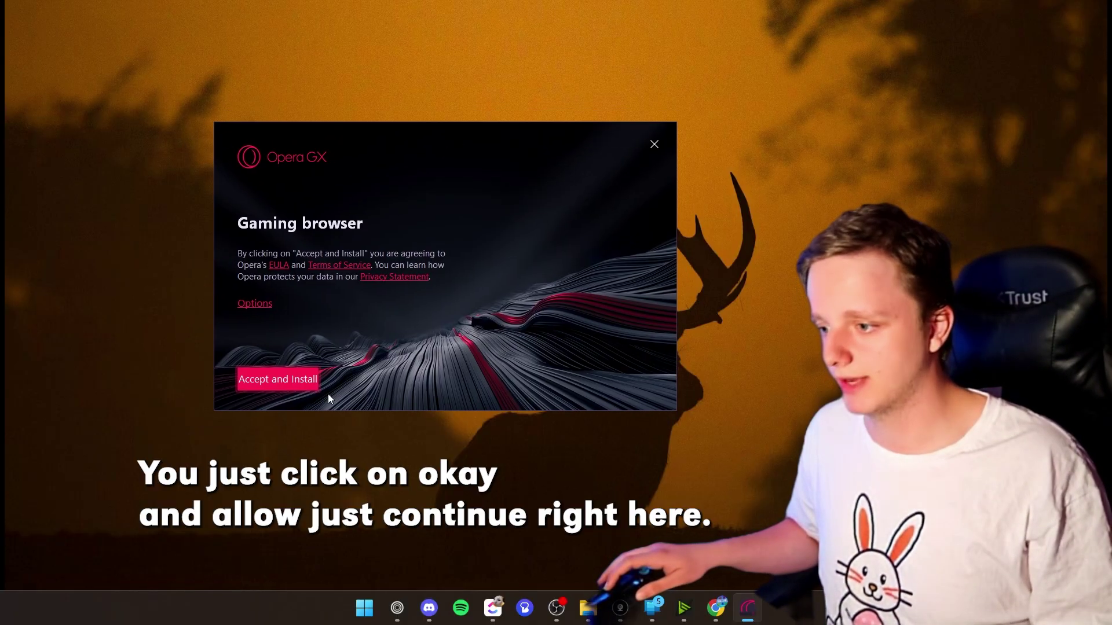
pyautogui.click(299, 391)
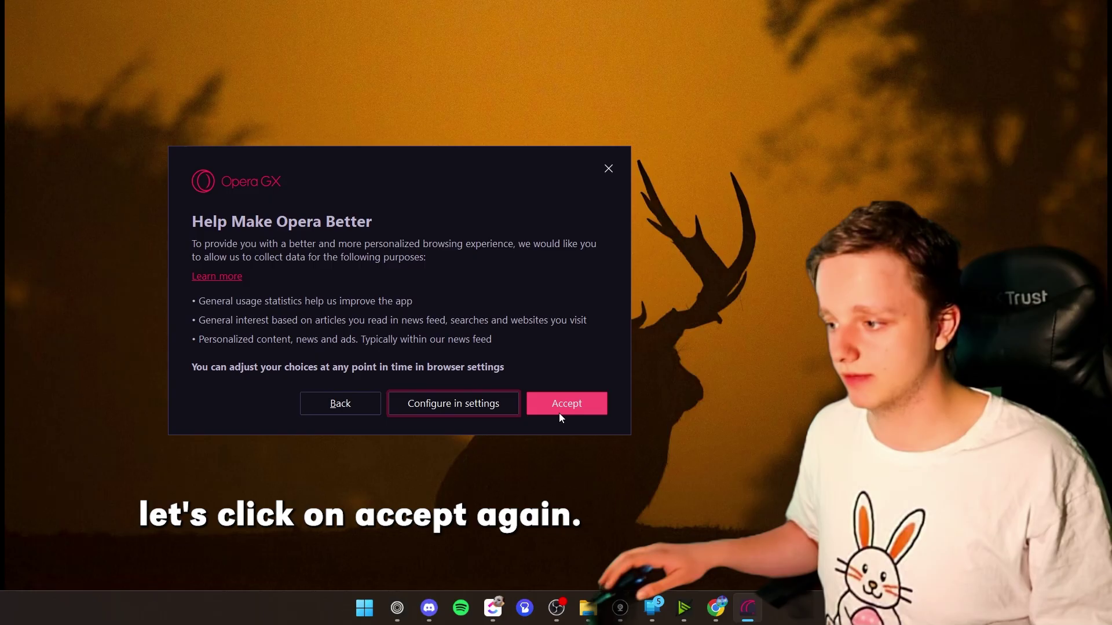
pyautogui.click(558, 412)
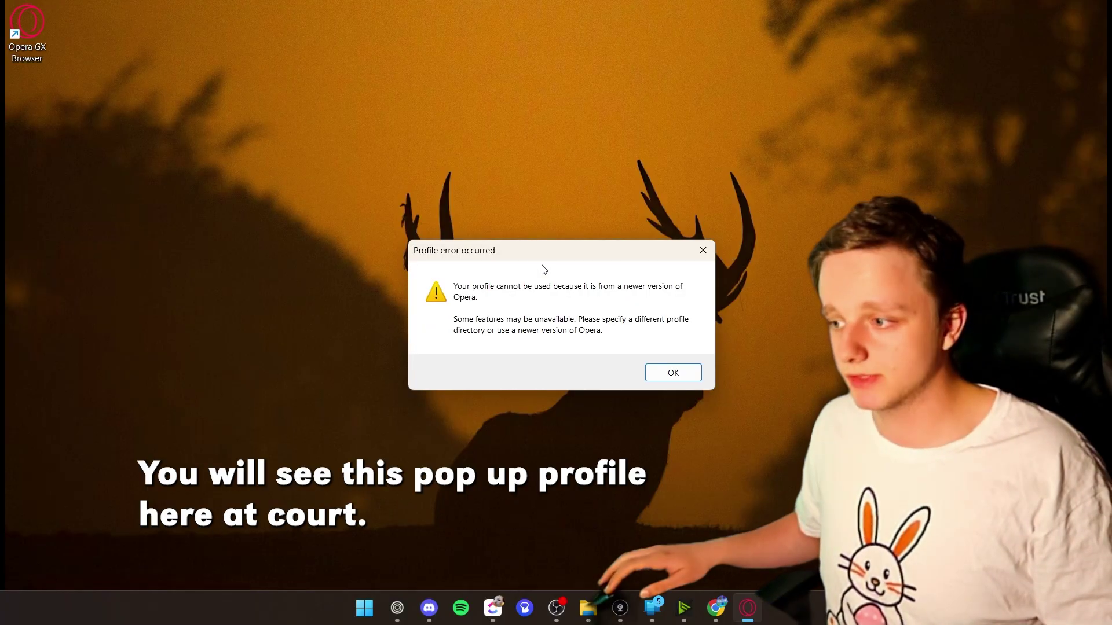
# Step: Dismiss the 'Profile error occurred' dialog with OK so Opera GX 117 opens
pyautogui.moveTo(480, 249); pyautogui.dragTo(339, 248)
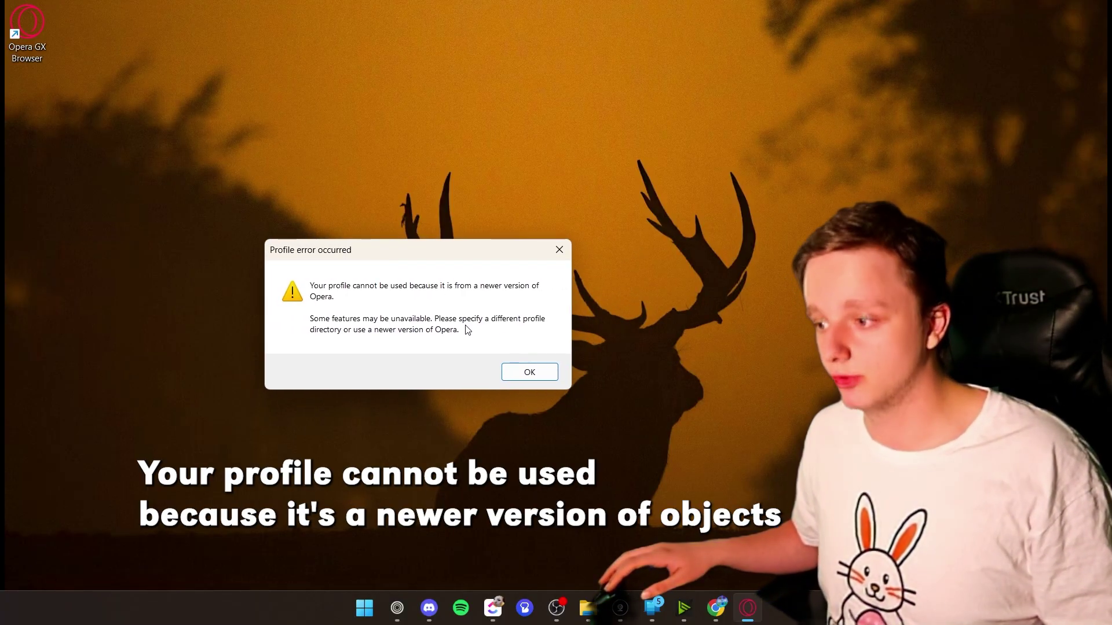
pyautogui.click(535, 370)
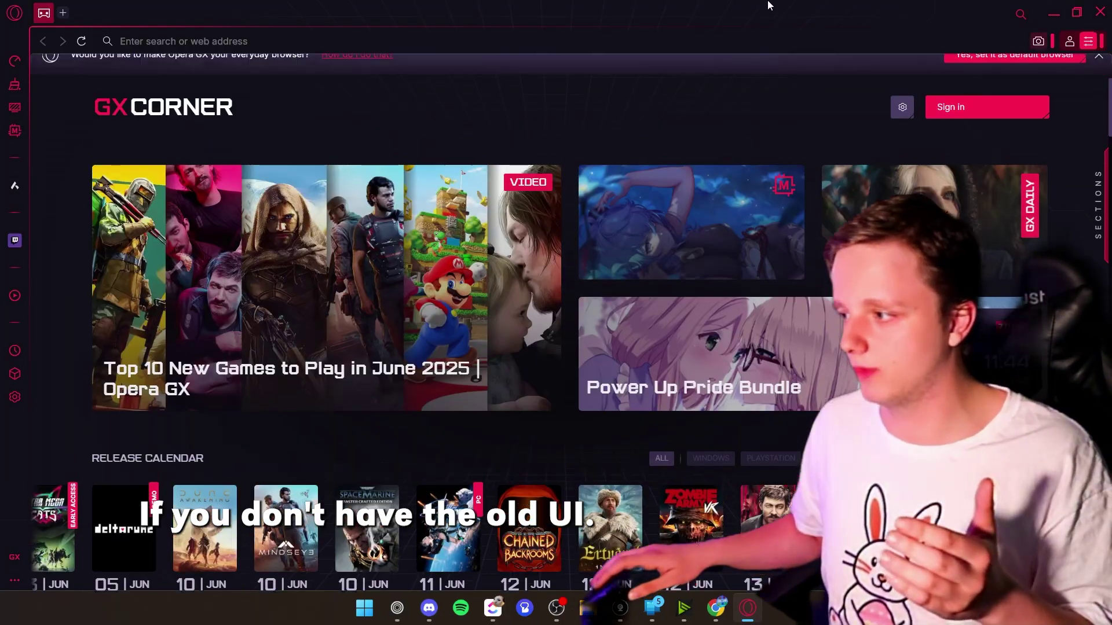
# Step: Restore the window, close Easy Setup, and expand the widgets panel on a new Speed Dial tab
pyautogui.doubleClick(606, 5)
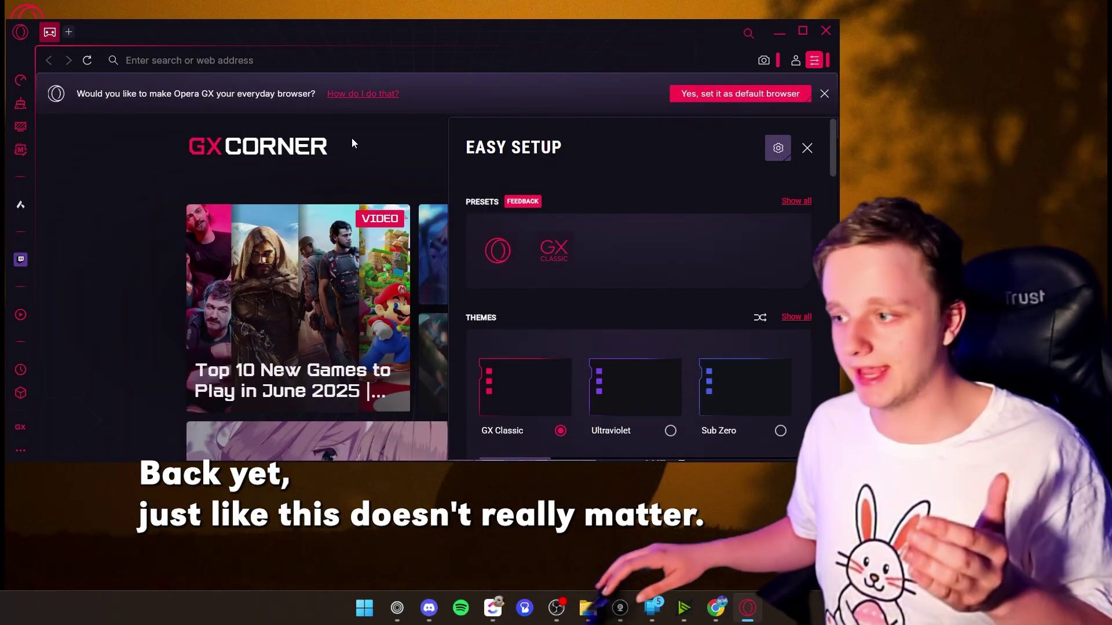
pyautogui.click(71, 33)
pyautogui.click(67, 33)
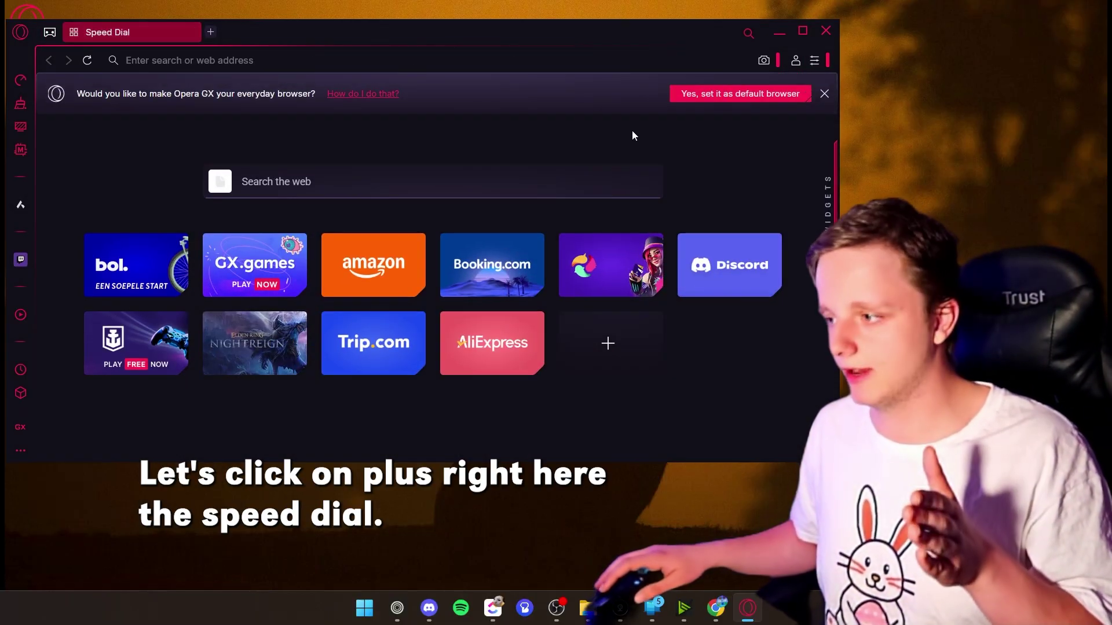
pyautogui.click(829, 202)
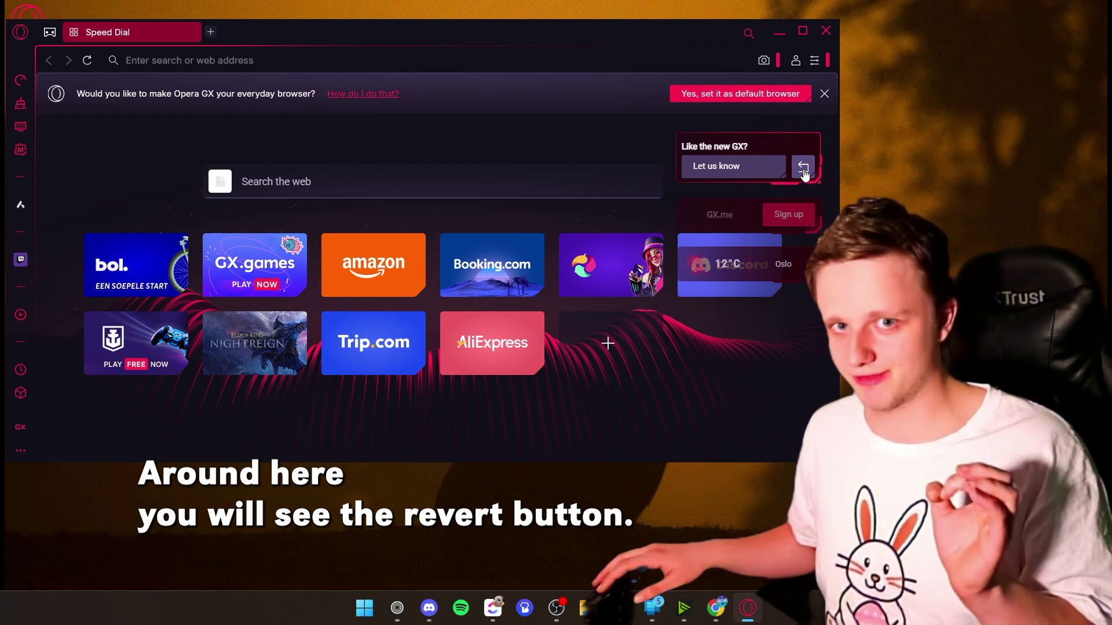
# Step: Revert Opera GX with the rollback reason 'this ui is bad' and relaunch
pyautogui.click(803, 169)
pyautogui.click(456, 285)
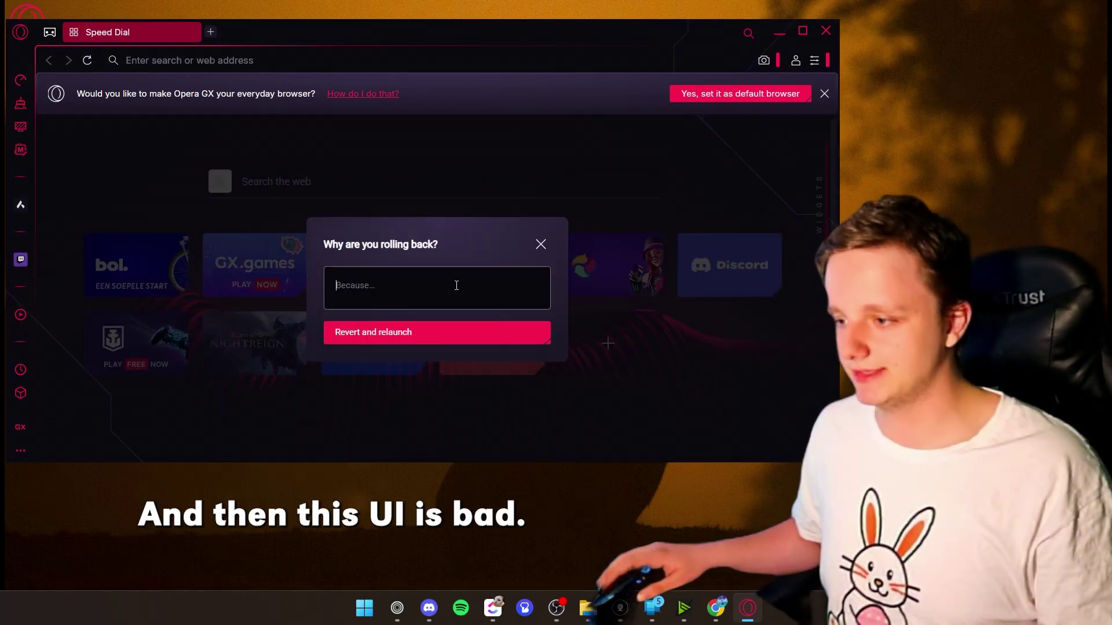
pyautogui.write('this ui is b')
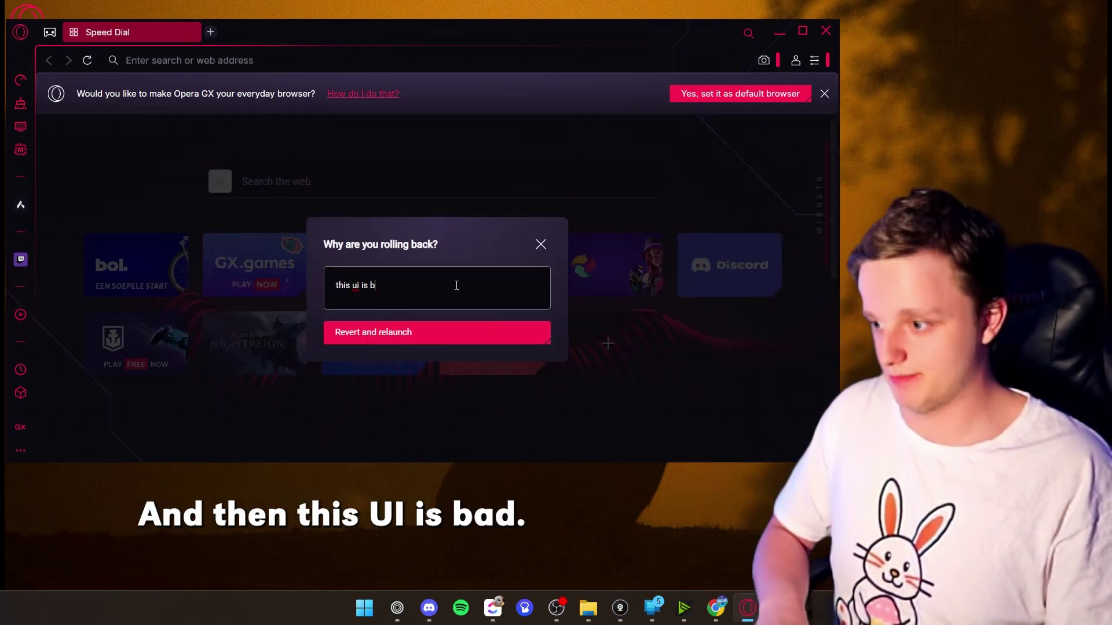
pyautogui.write('addddddddddddddddd')
pyautogui.scroll(4, 457, 283)
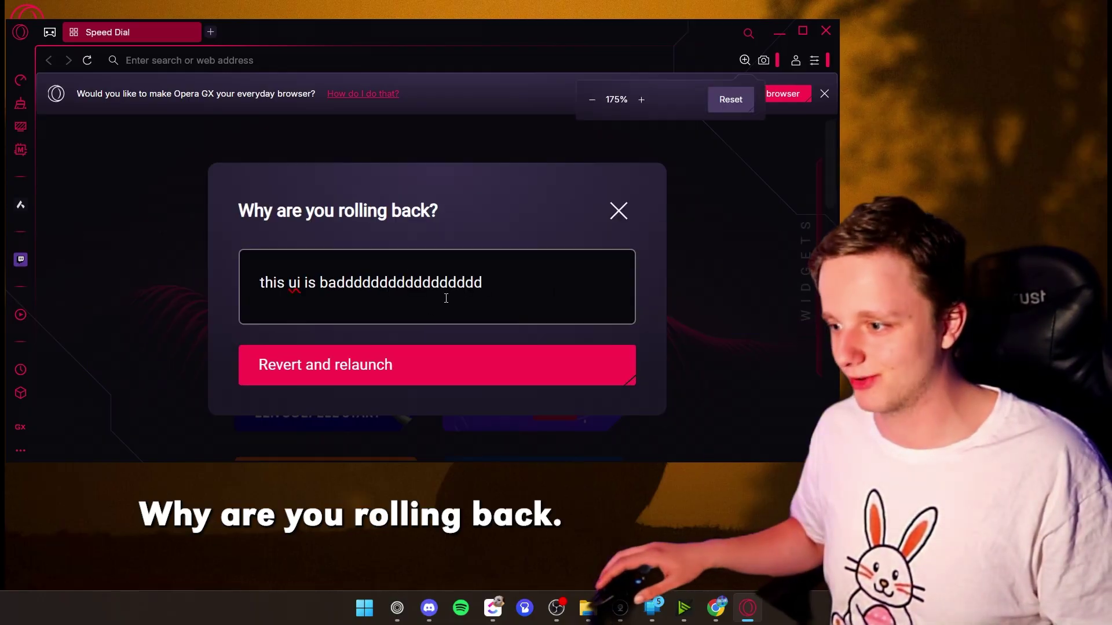
pyautogui.click(377, 365)
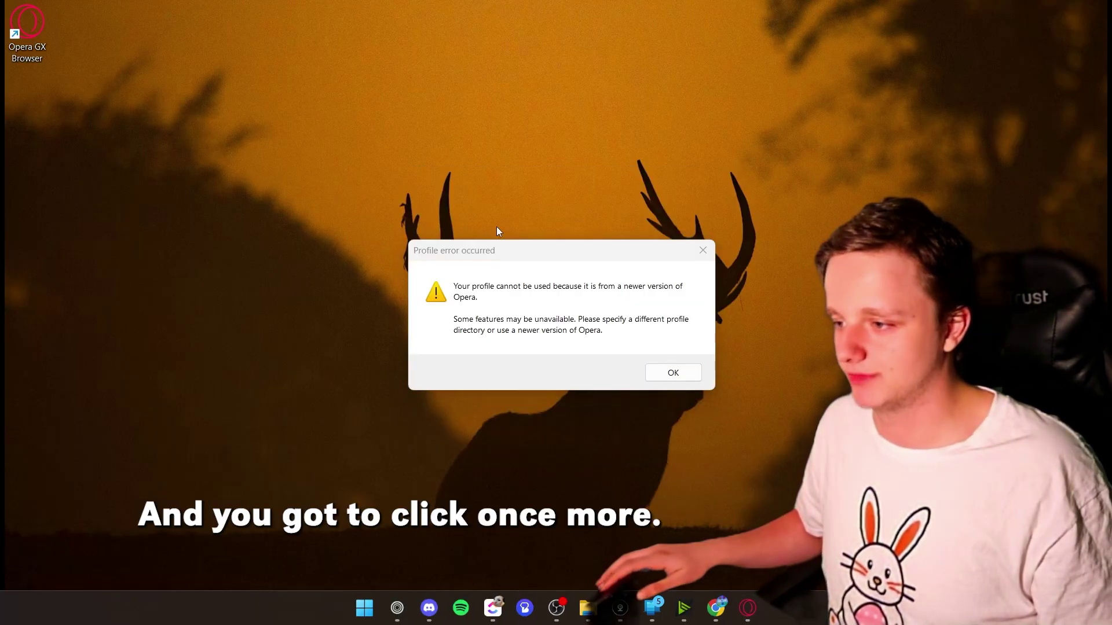
# Step: Dismiss the profile error, restore the window, close Easy setup and the default-browser banner, and reposition the window
pyautogui.click(675, 372)
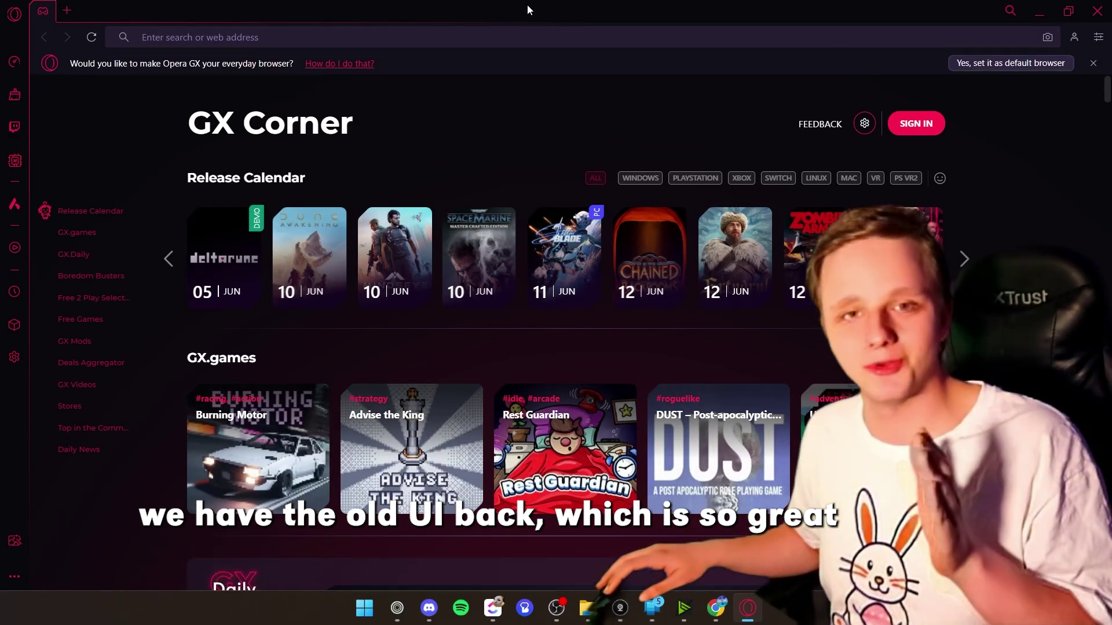
pyautogui.doubleClick(527, 8)
pyautogui.click(823, 78)
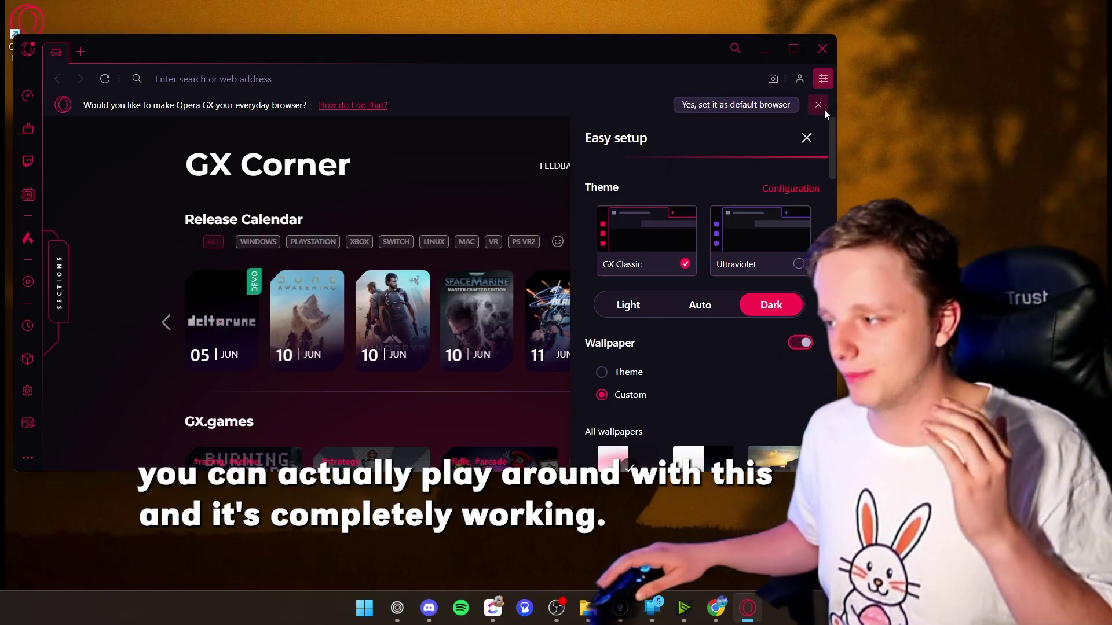
pyautogui.click(819, 105)
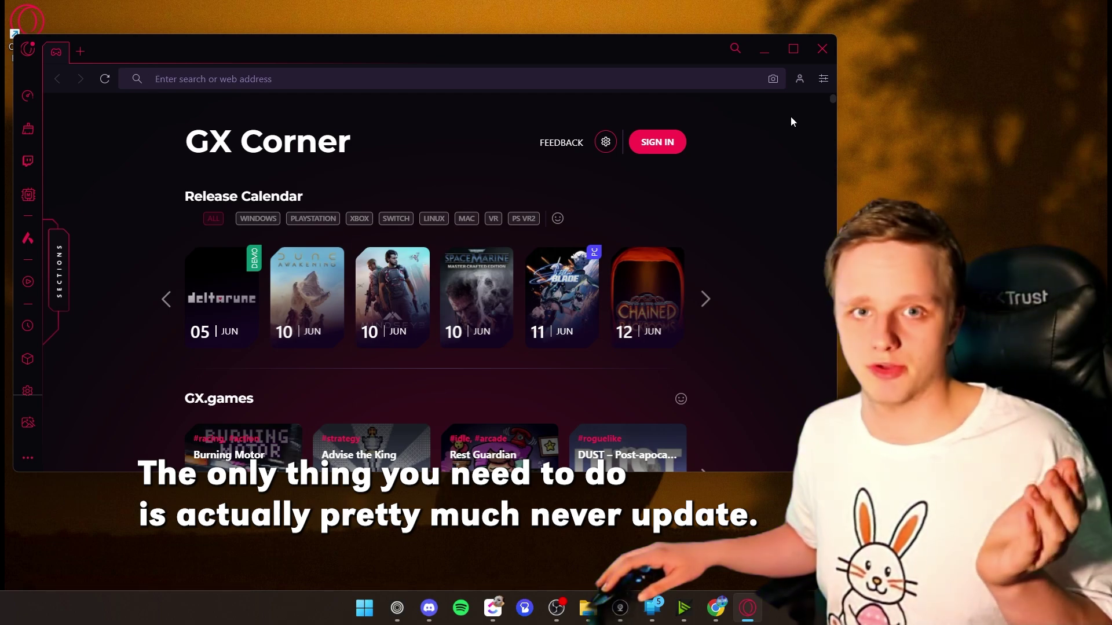
pyautogui.moveTo(573, 43); pyautogui.dragTo(589, 75)
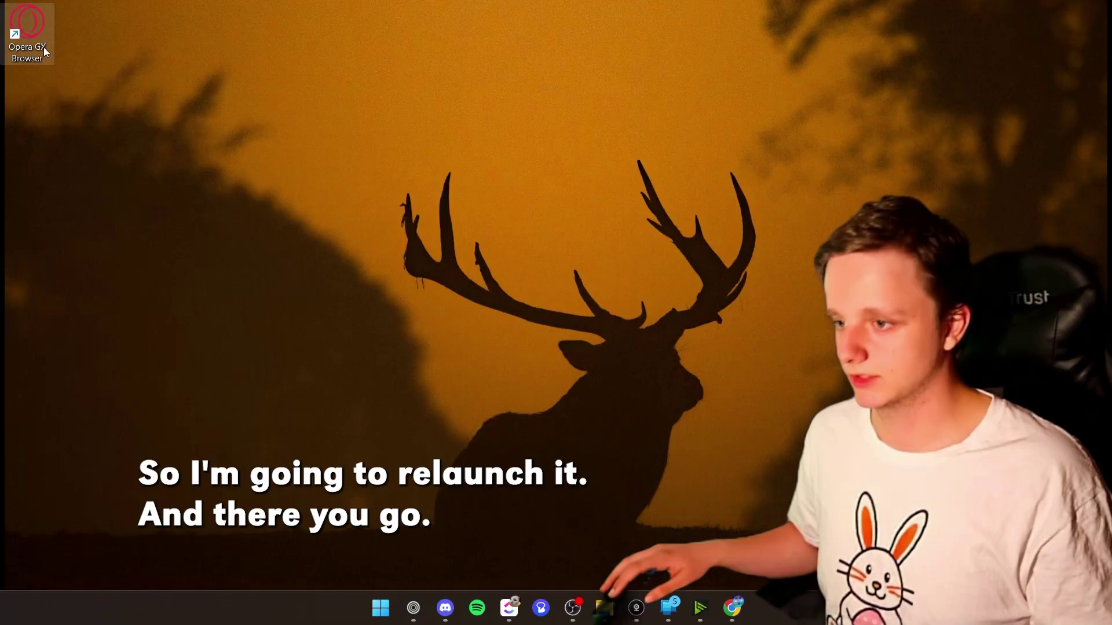
# Step: Relaunch Opera GX from the Opera GX Browser desktop icon
pyautogui.doubleClick(43, 47)
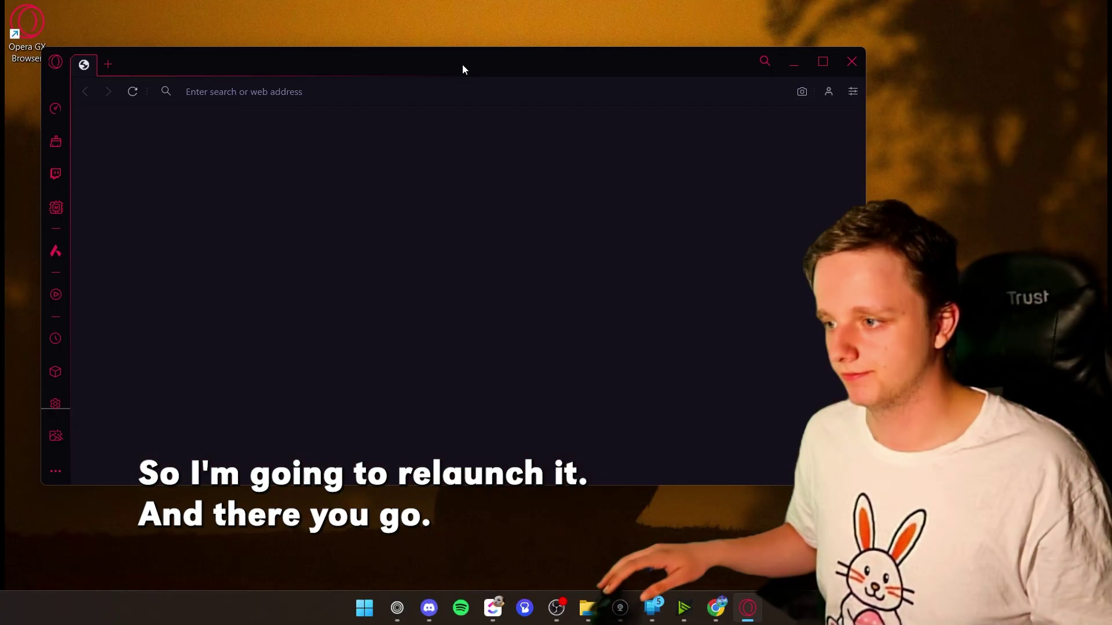